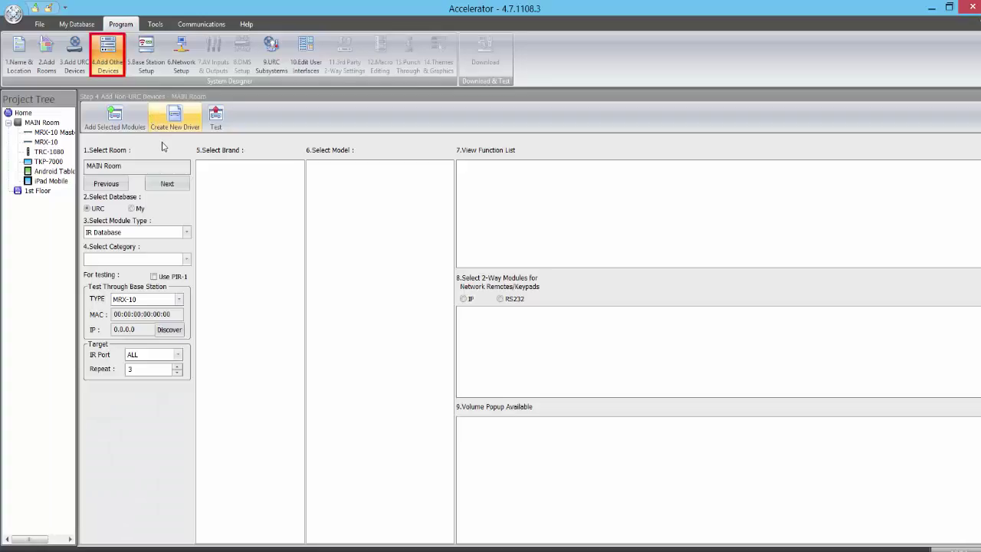
Add the Lilin NVR400L from the IP Database's CAMERA DVR category to MAIN Room.
left_click(186, 233)
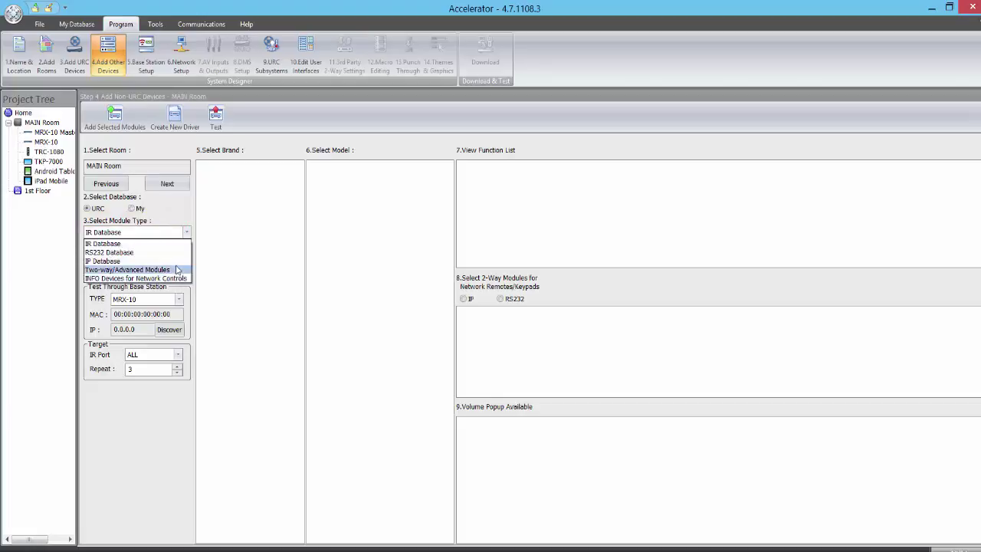
left_click(177, 261)
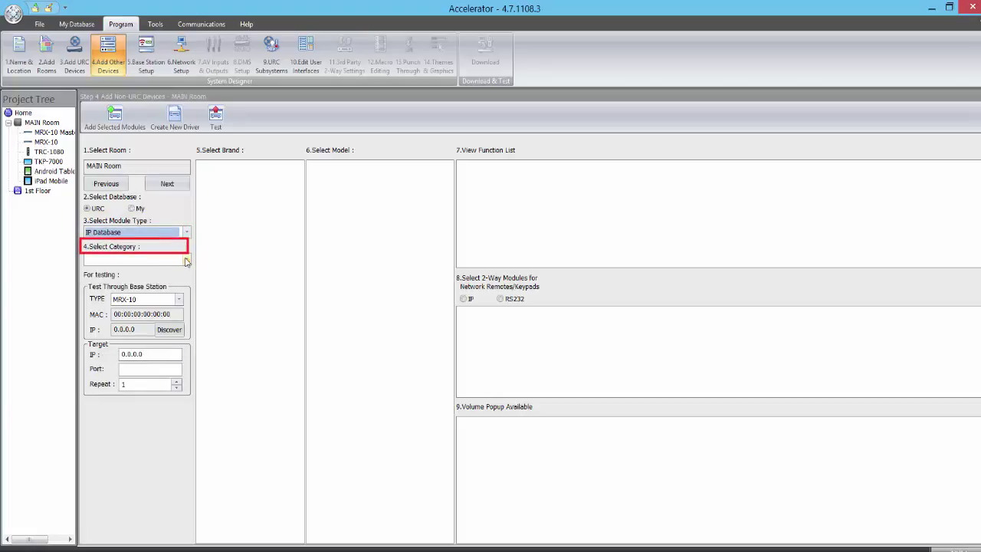
left_click(186, 260)
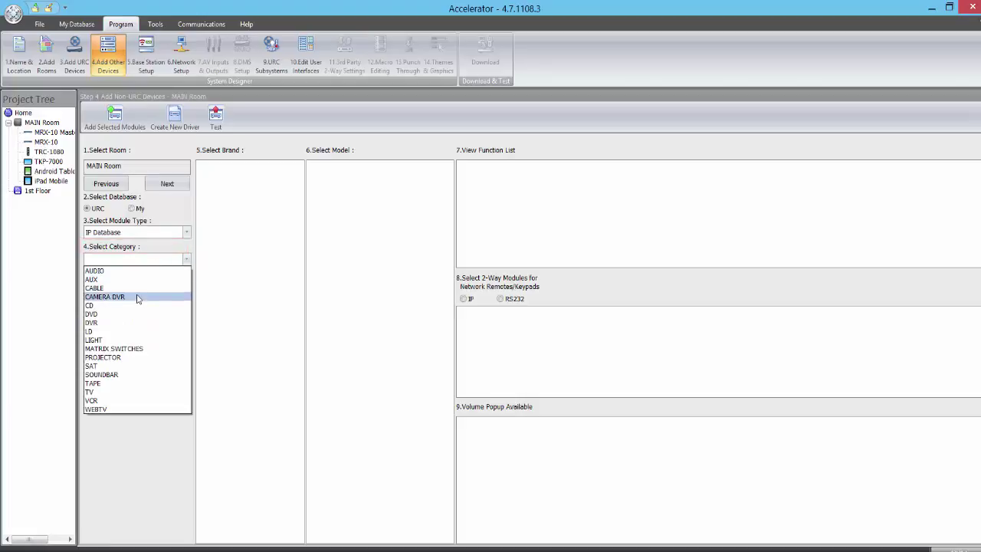
left_click(132, 297)
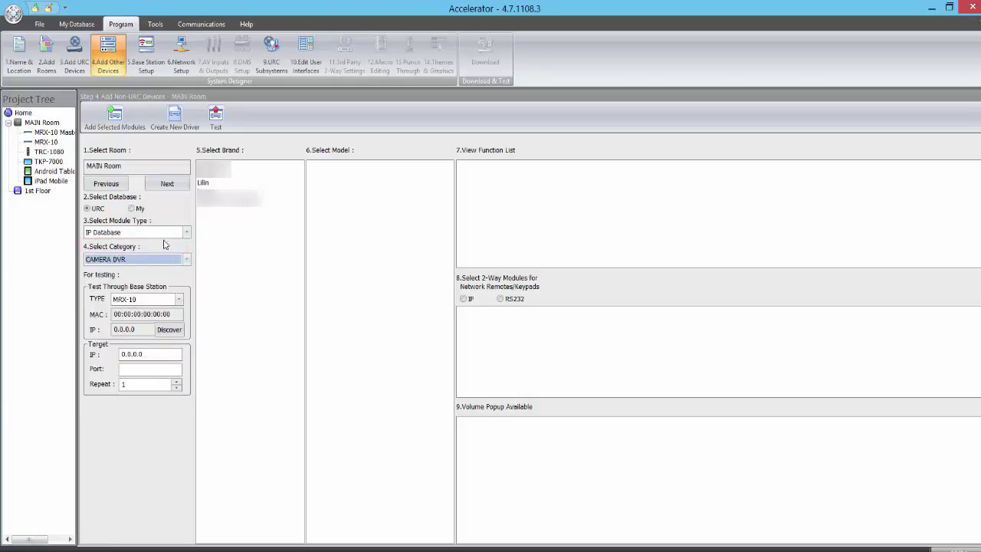
left_click(208, 184)
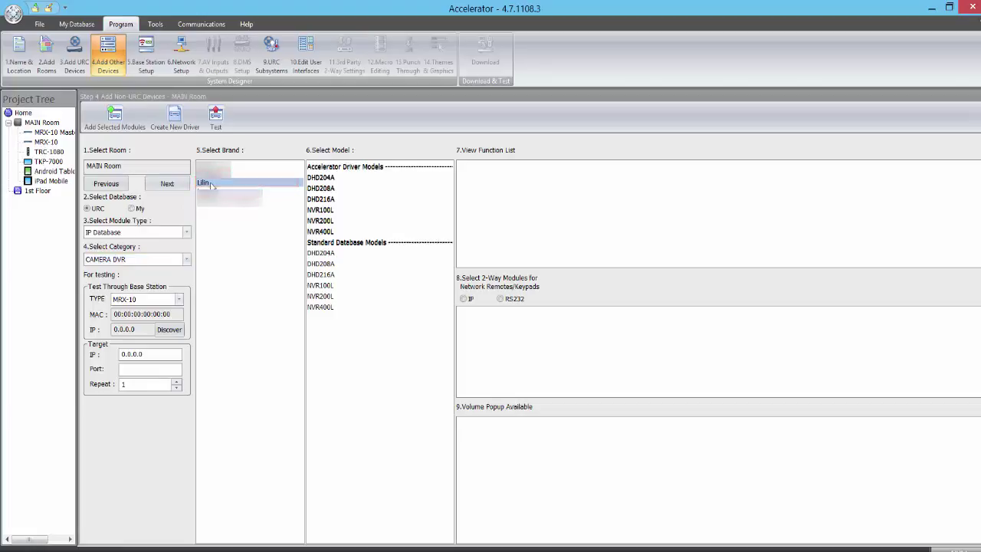
left_click(335, 231)
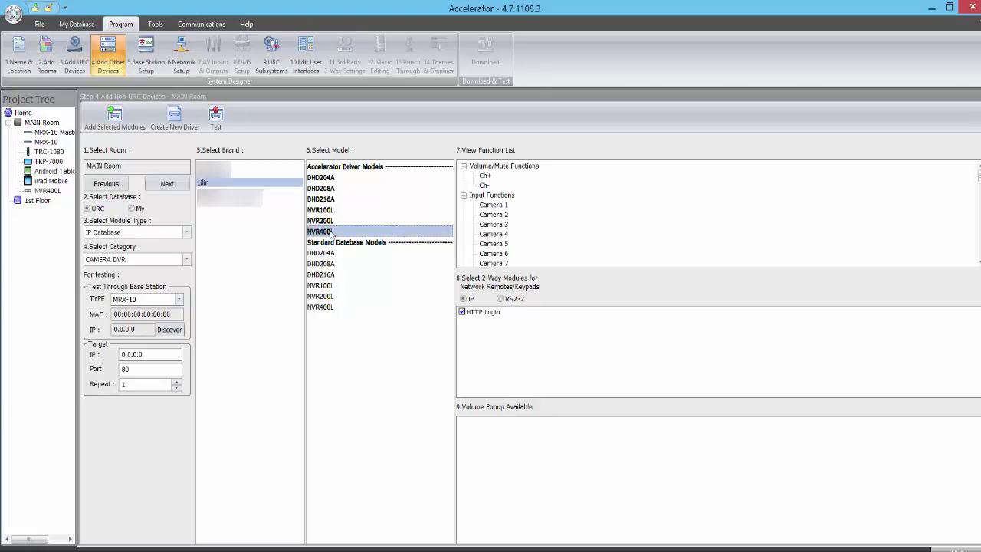
left_click(331, 233)
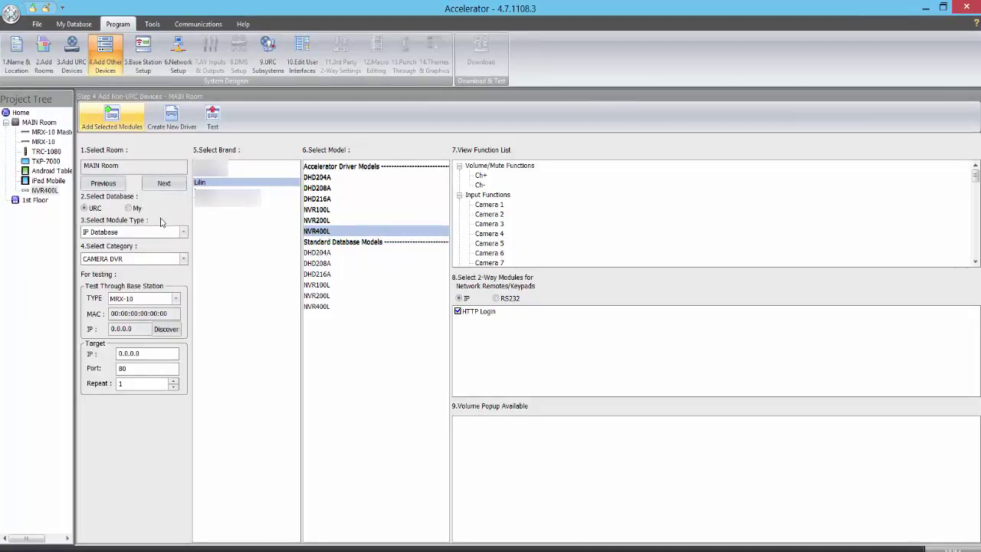
Add the Lilin IPS5204 from Two-way/Advanced Modules, Security Camera category, to MAIN Room.
left_click(183, 231)
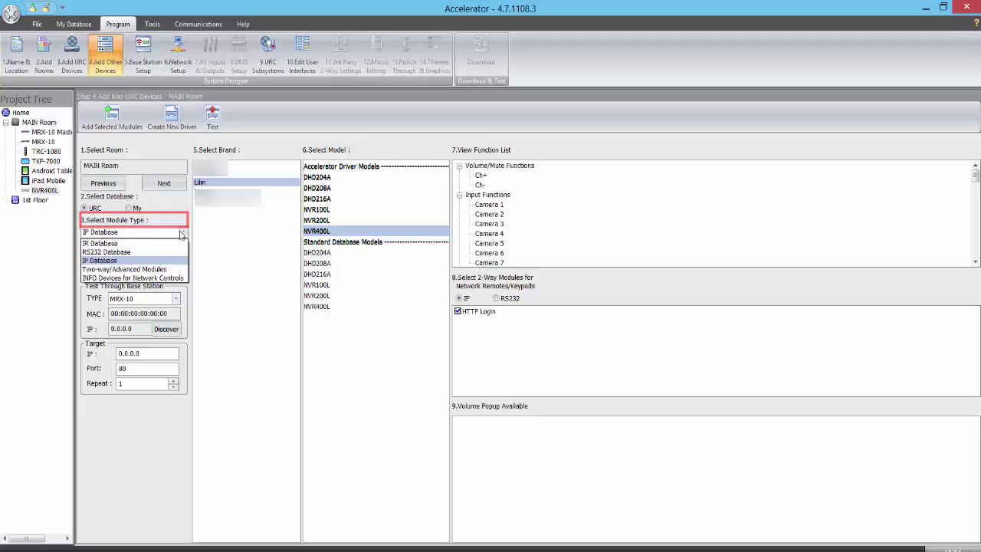
left_click(163, 270)
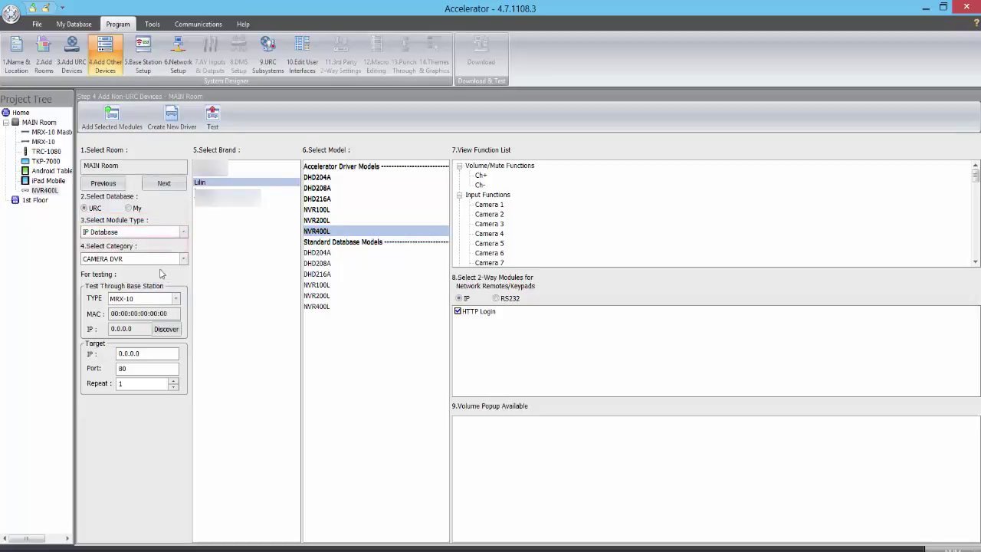
left_click(184, 261)
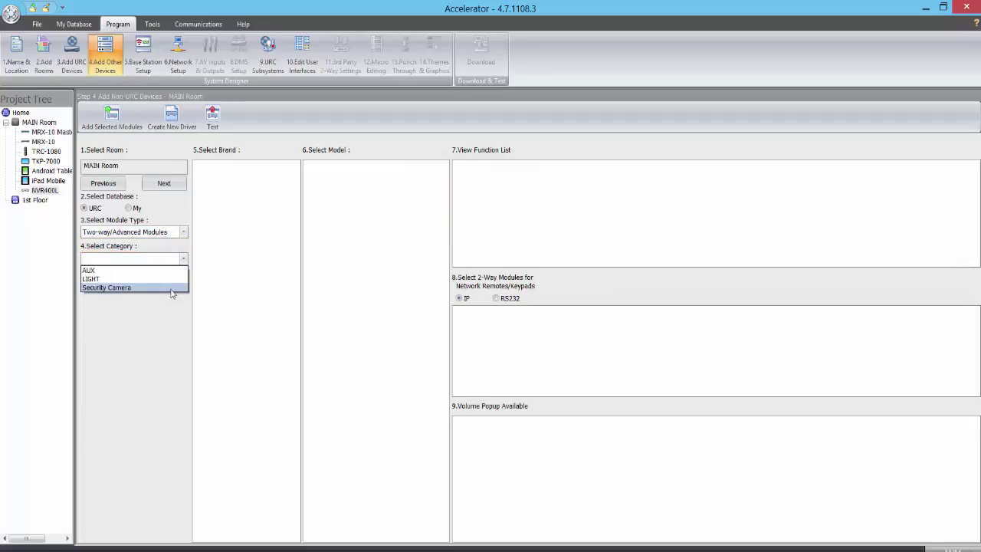
left_click(171, 289)
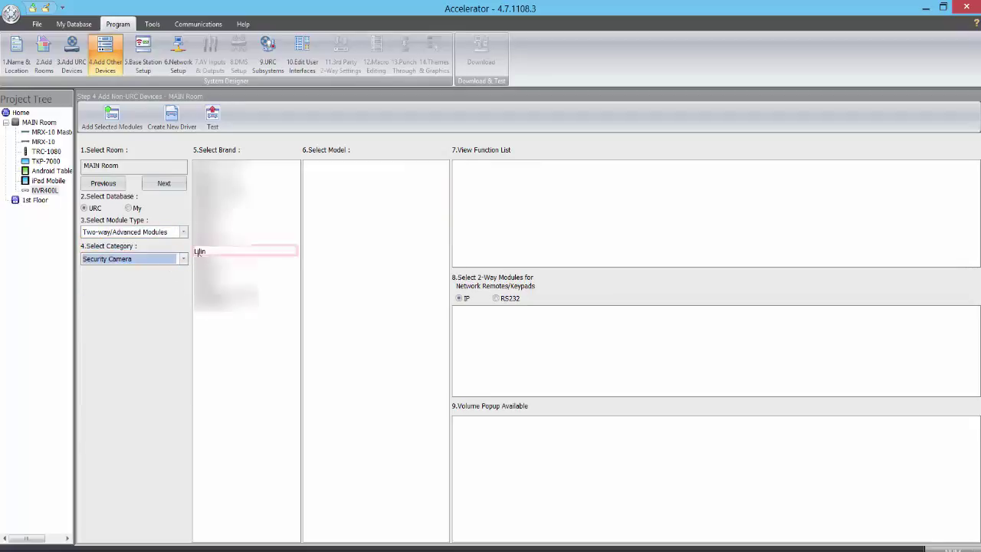
left_click(198, 252)
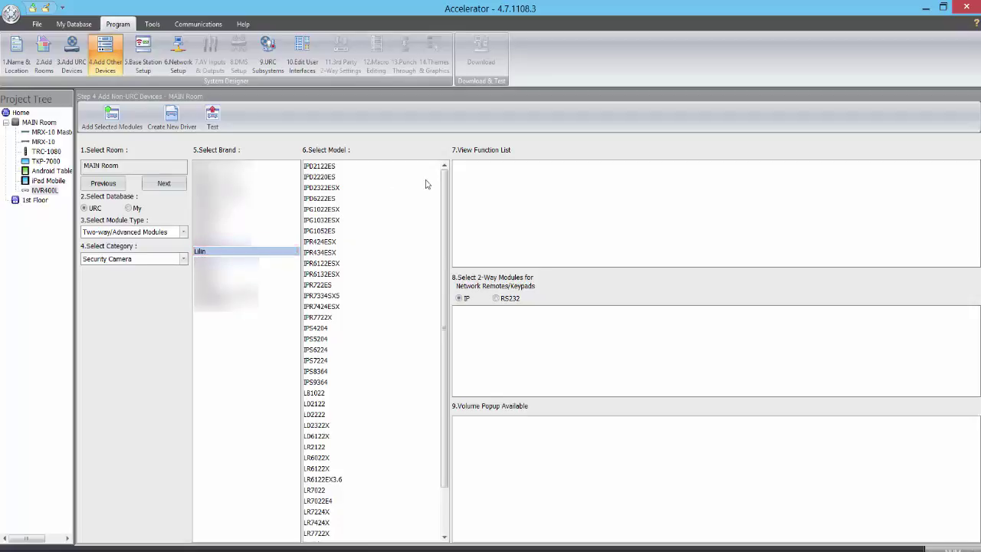
mouse_move(448, 190)
left_mouse_down()
mouse_move(451, 242)
mouse_move(451, 179)
left_mouse_up()
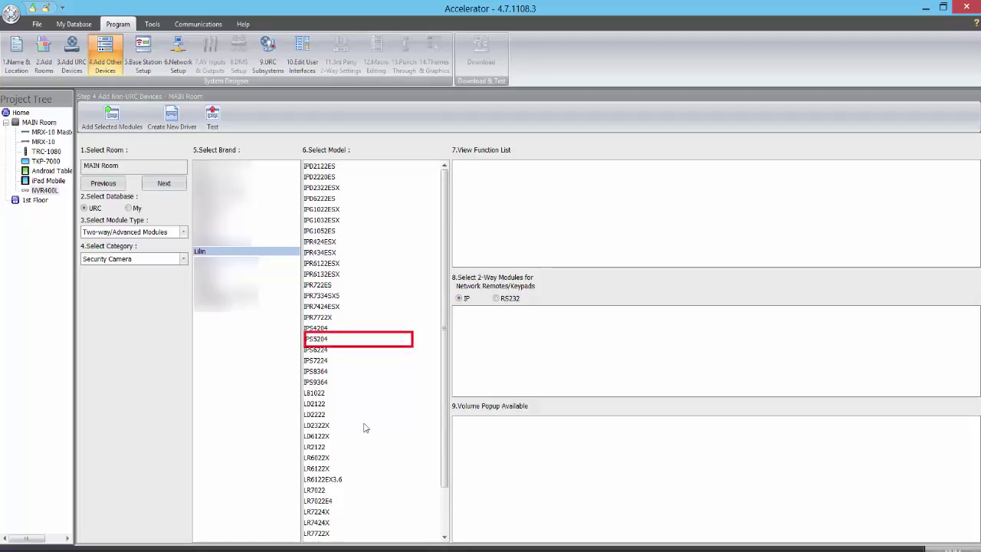
left_click(326, 340)
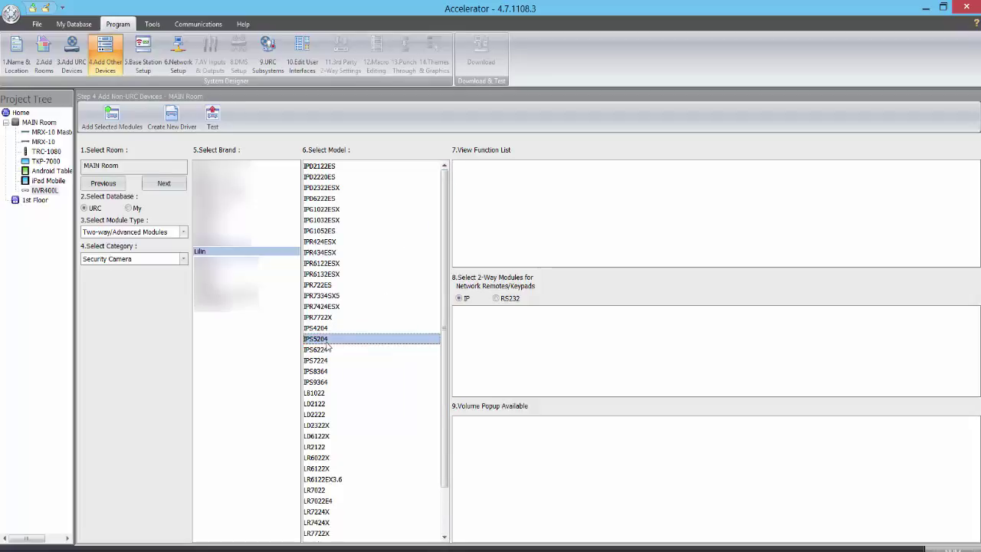
double_click(327, 342)
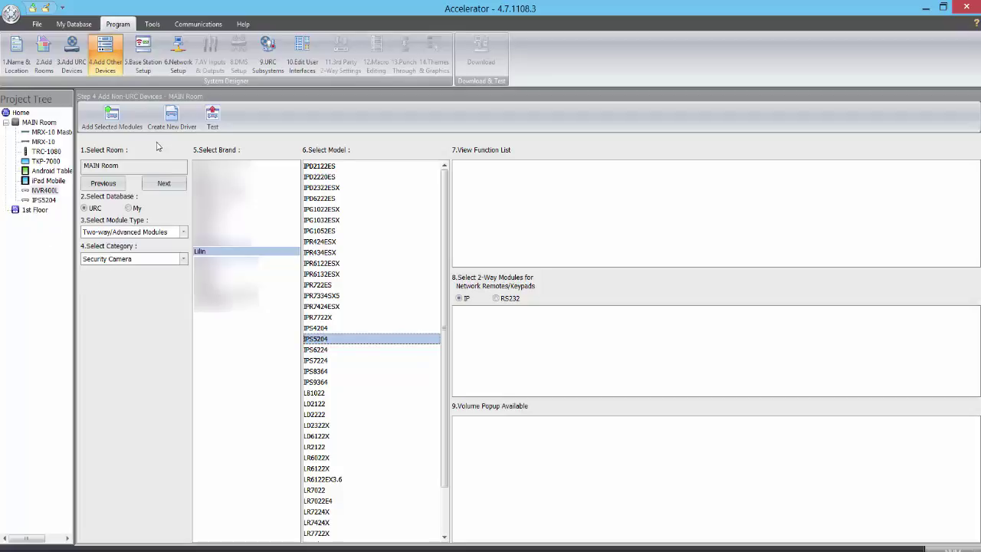
Under Non URC Device network setup, give the NVR400L 192.168.1.100 and the IPS5204 192.168.1.107.
left_click(143, 61)
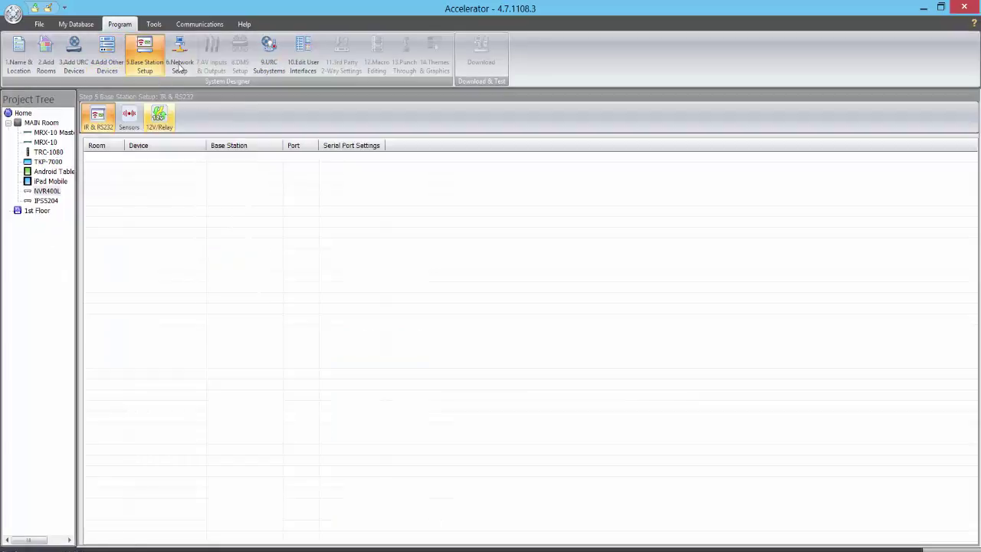
left_click(179, 66)
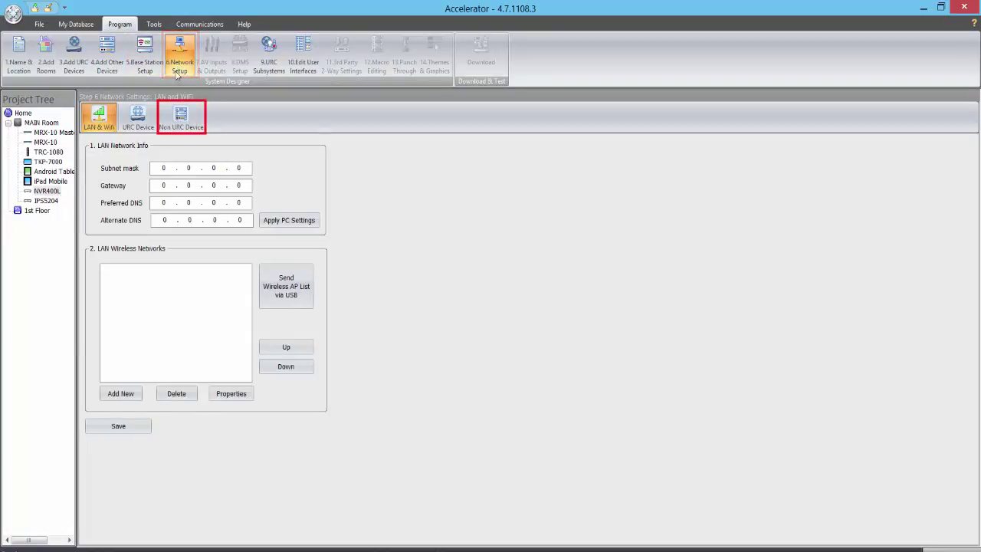
left_click(181, 119)
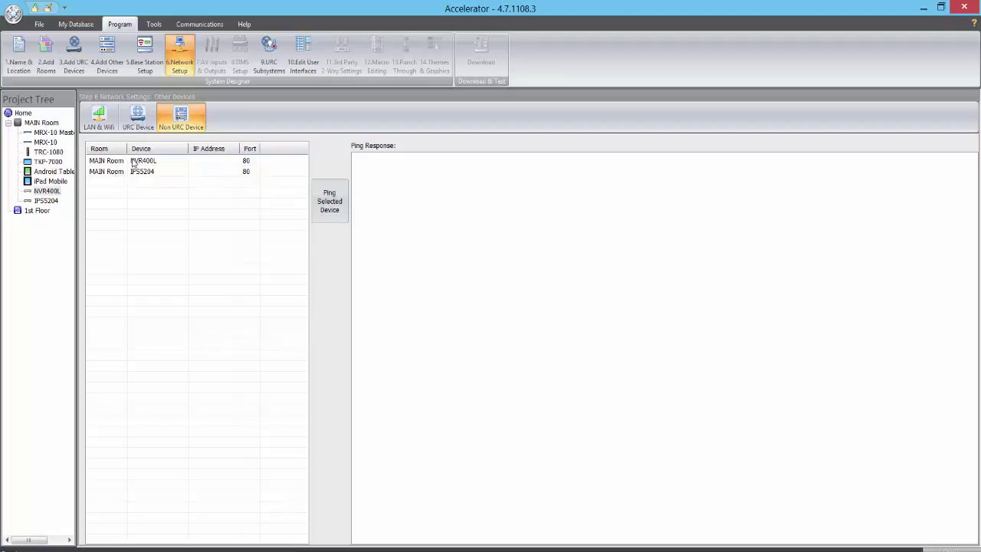
left_click(224, 163)
left_click(224, 167)
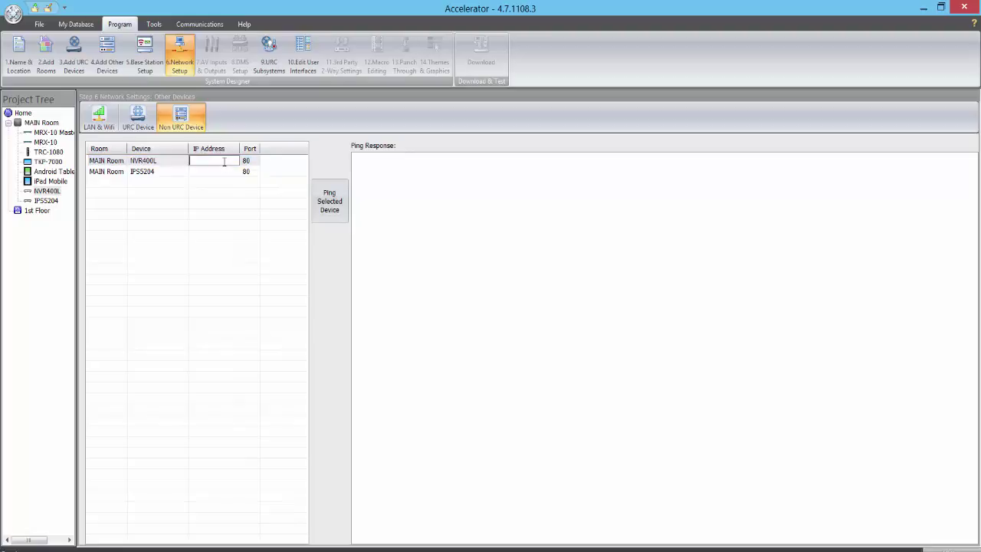
type("192.168.1.100")
key("Return")
left_click(225, 173)
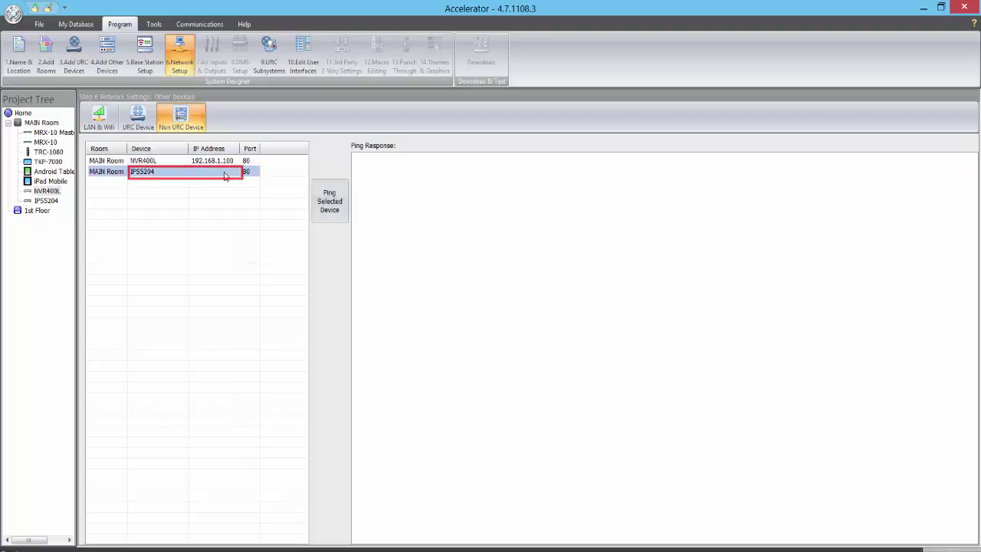
left_click(224, 173)
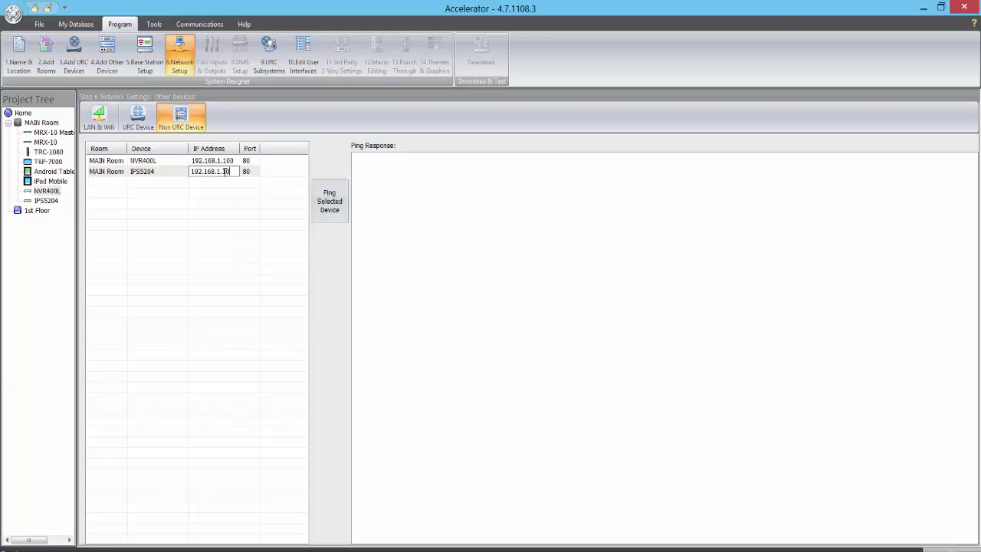
key("Return")
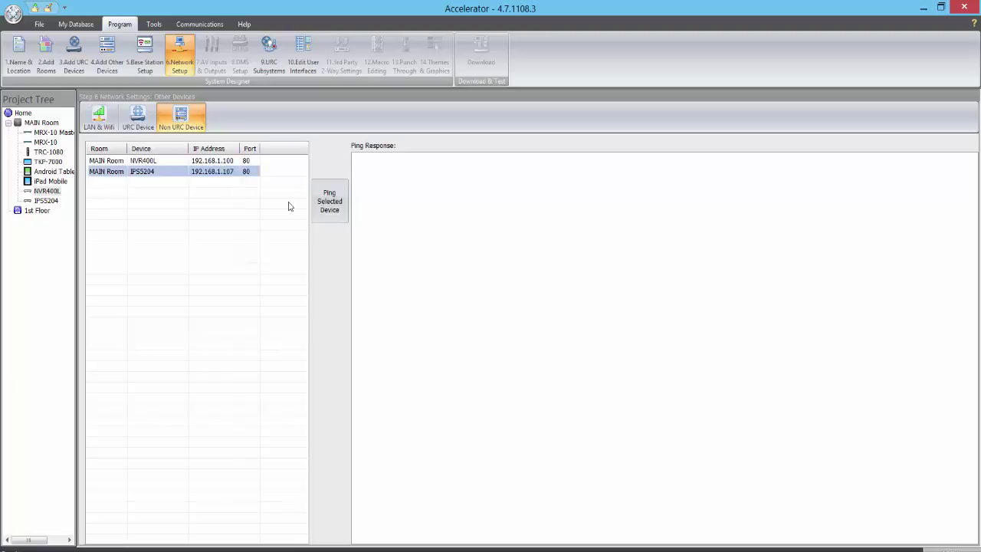
Ping the NVR400L at 192.168.1.100, then go to the 9.URC Subsystems step.
left_click(228, 164)
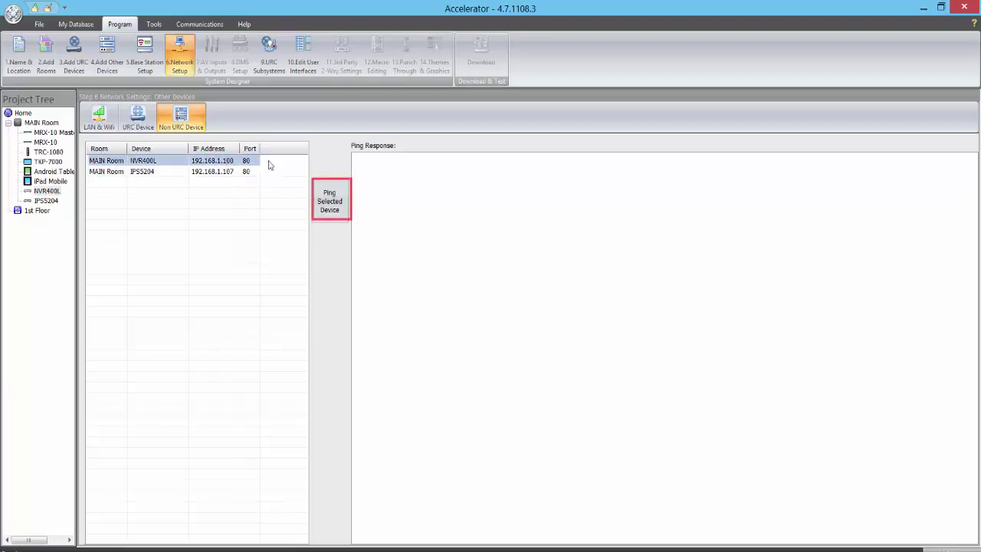
left_click(339, 220)
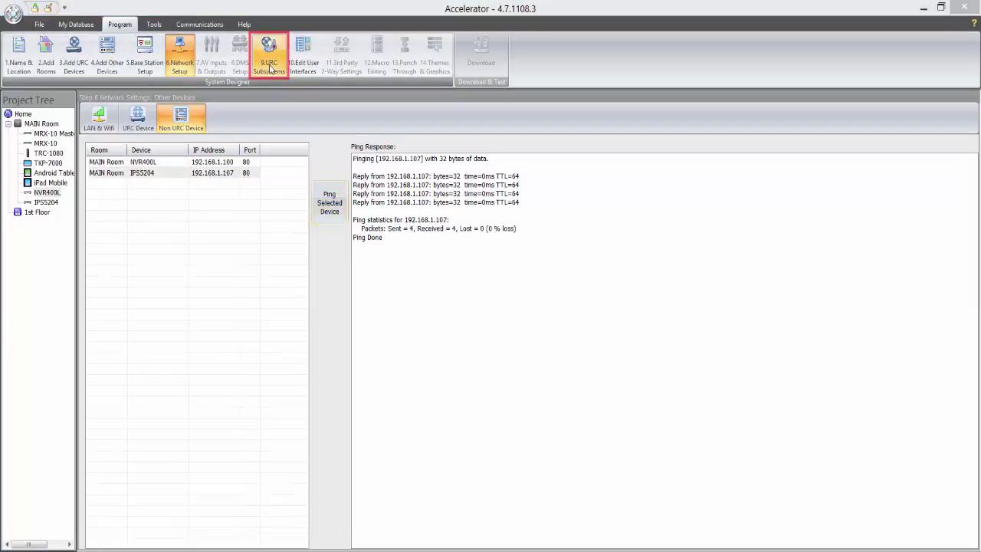
left_click(268, 55)
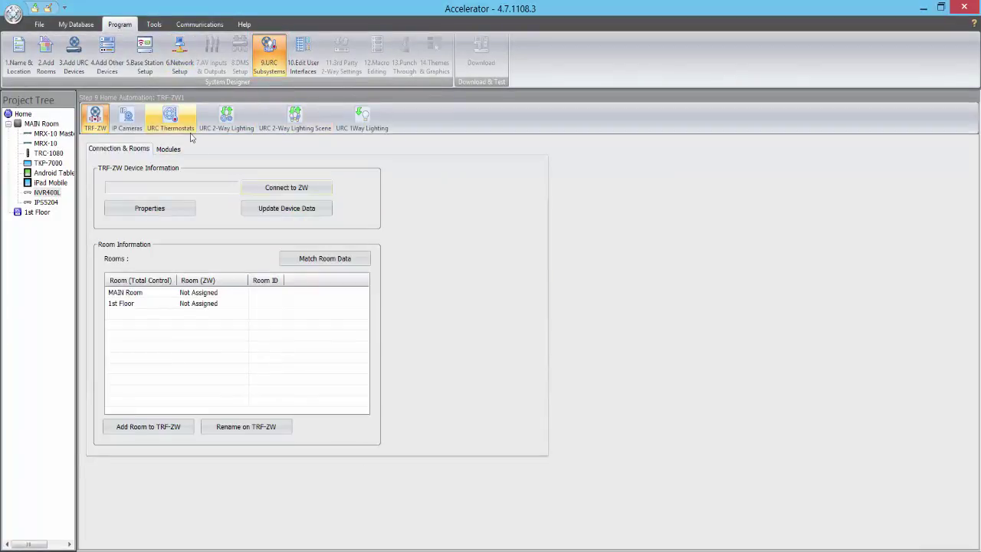
Show the IP cameras on the TKP-7000 keypad.
left_click(131, 127)
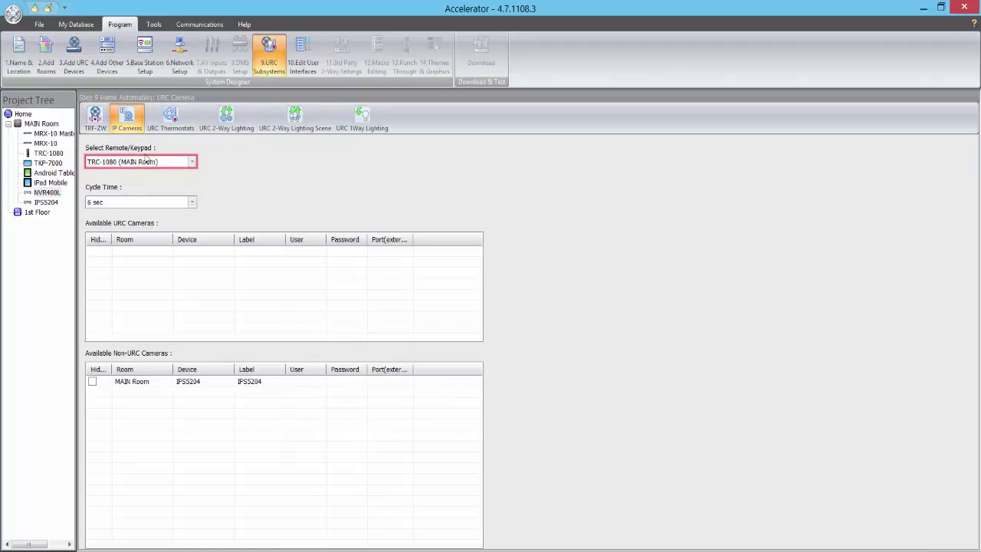
left_click(148, 169)
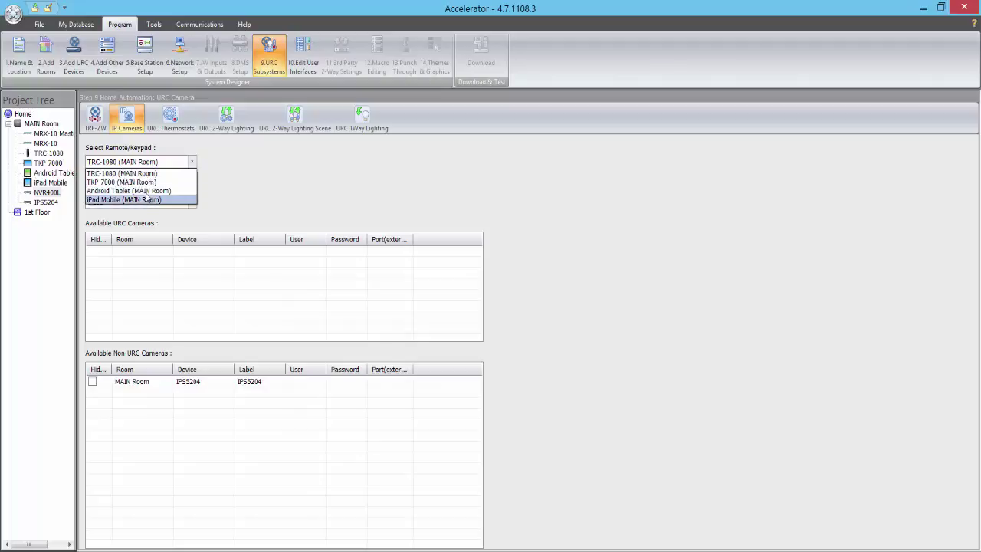
left_click(148, 182)
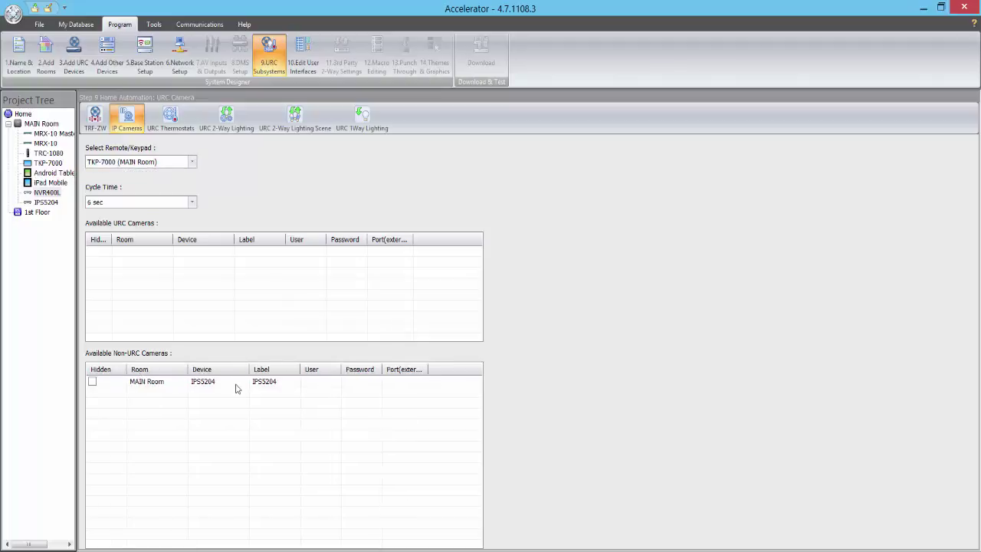
Enter the IPS5204 camera's login user name, password and external port 80.
left_click(313, 385)
left_click(314, 383)
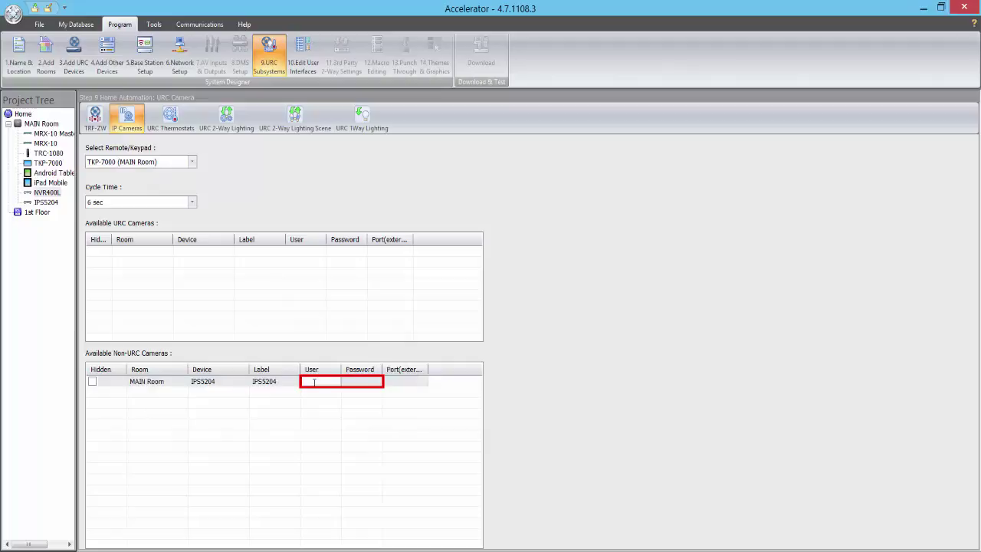
type("admin")
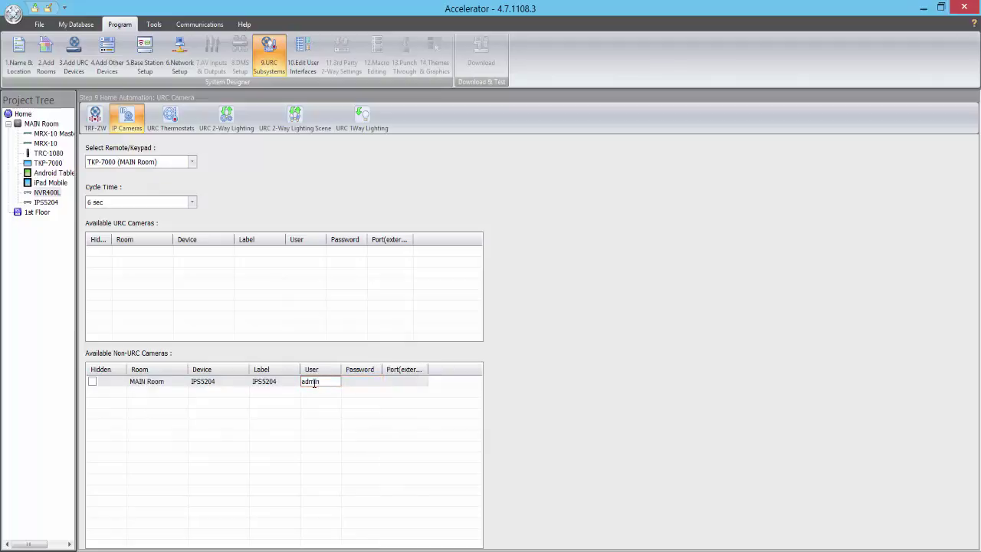
left_click(358, 383)
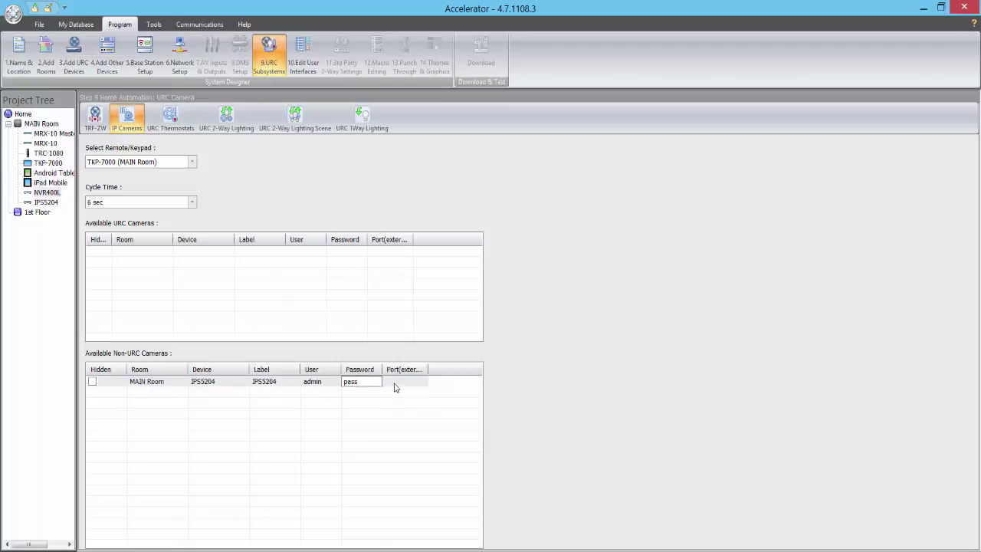
type("pass")
left_click(394, 387)
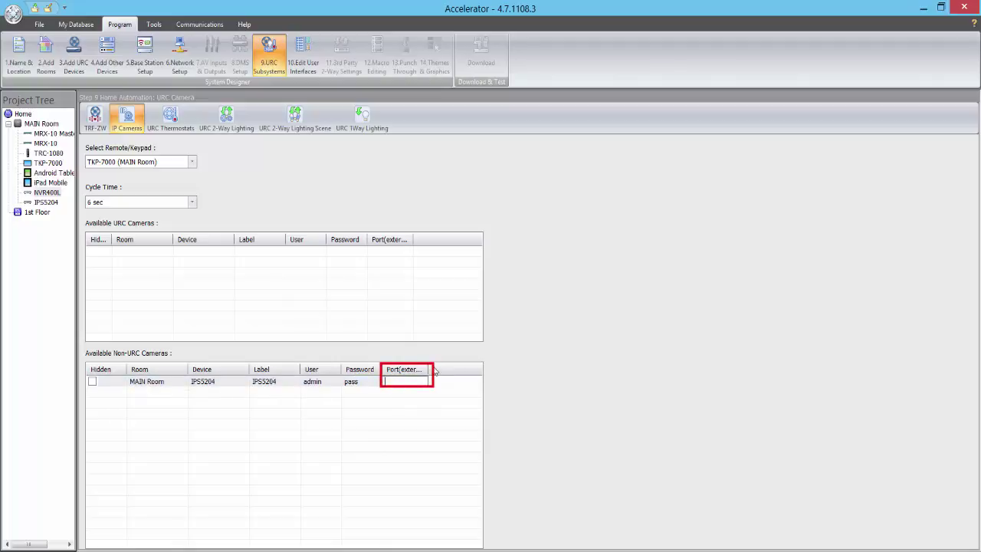
double_click(429, 369)
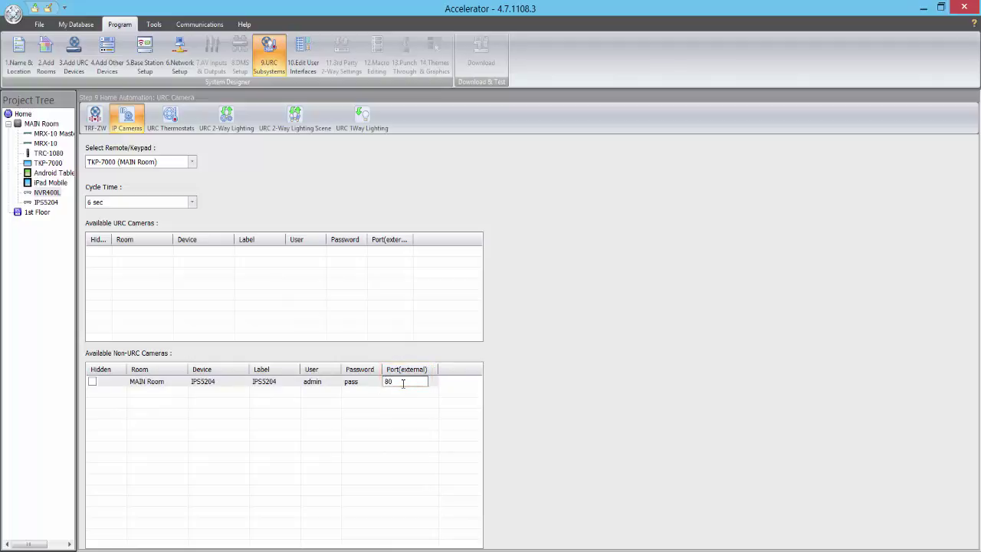
key("Return")
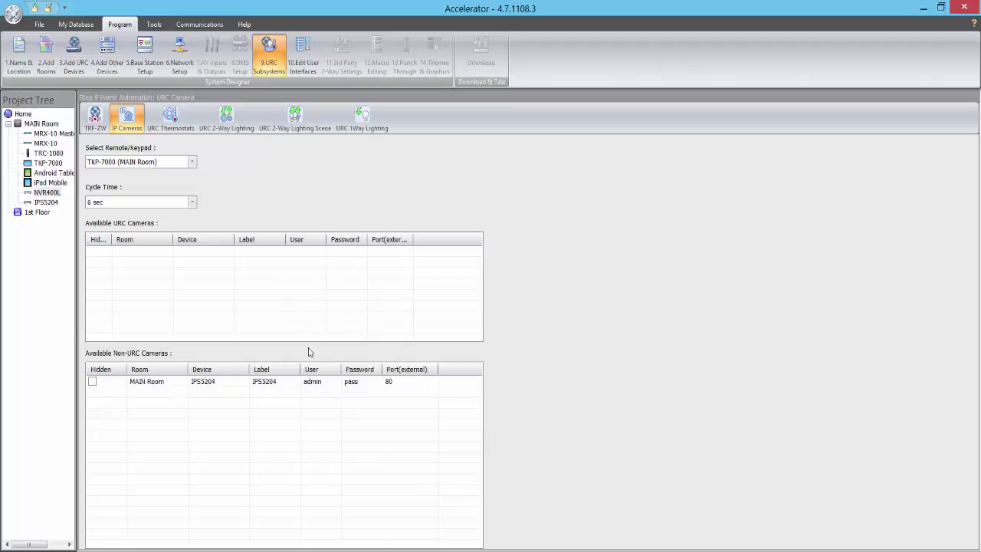
Accelerate the user interfaces, creating layouts only for the new devices.
left_click(314, 68)
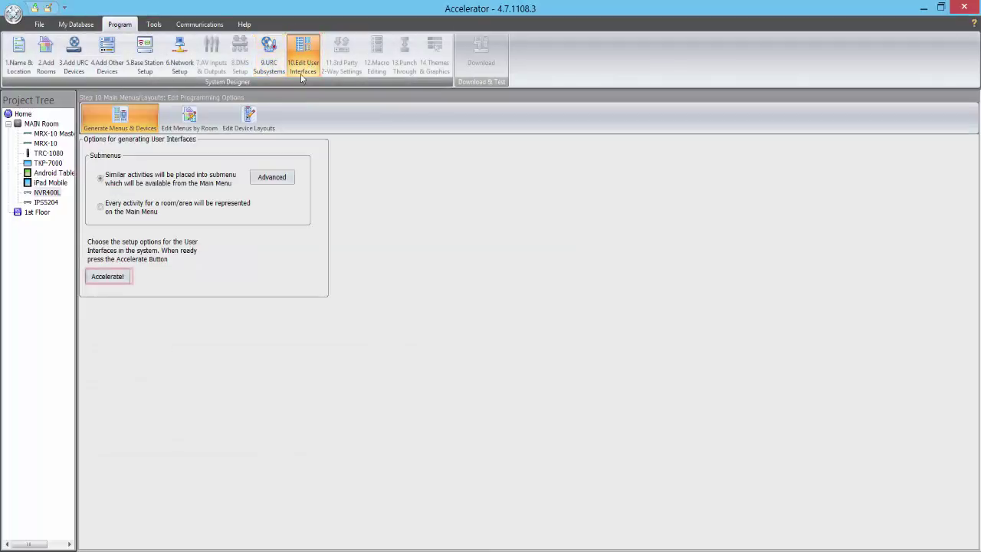
left_click(121, 277)
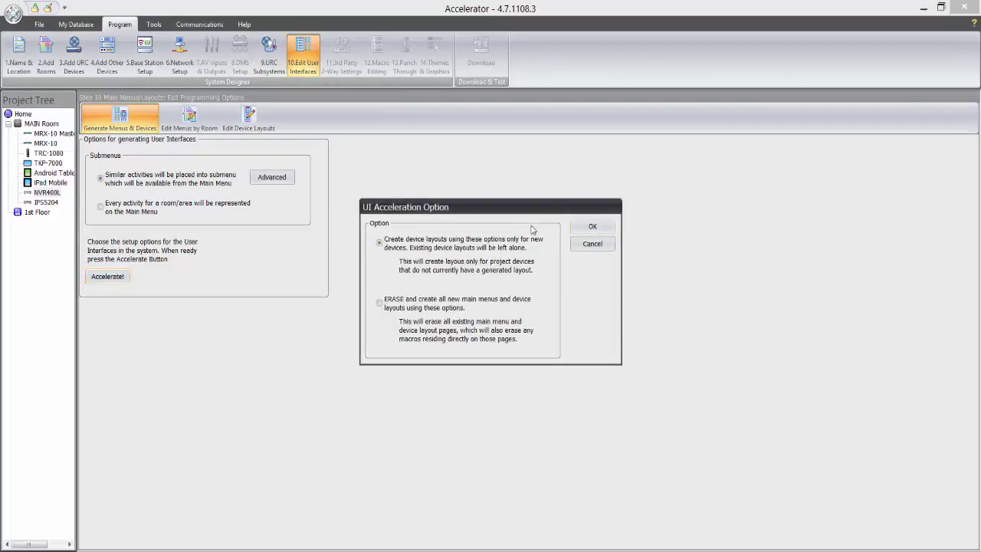
left_click(587, 227)
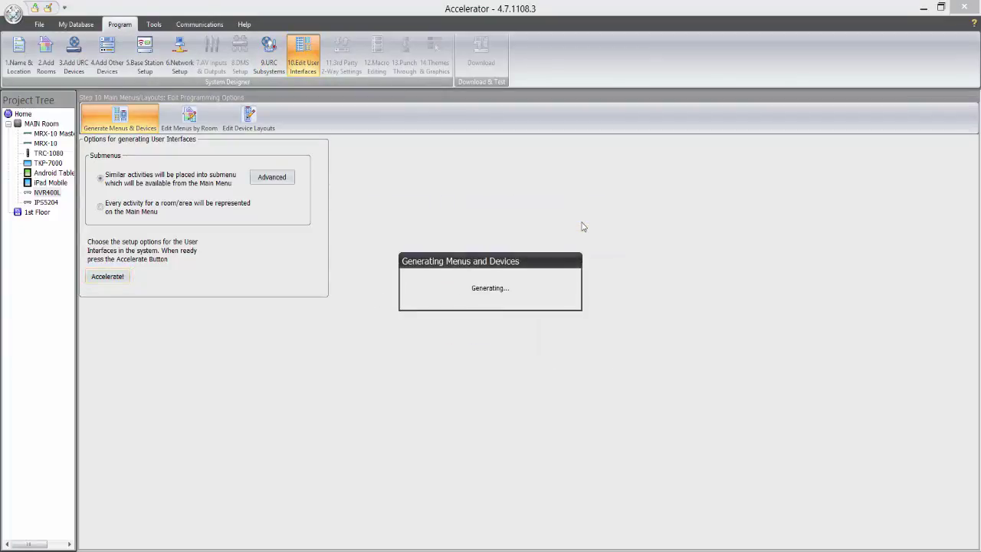
left_click(506, 314)
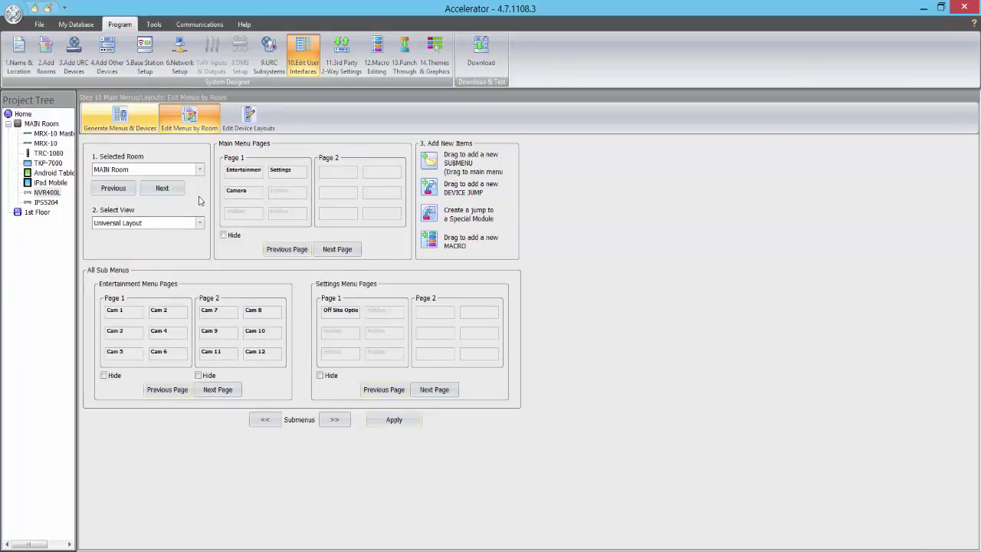
Enter the HTTP login user name for the NVR400L in 3rd Party 2-Way Settings.
left_click(339, 67)
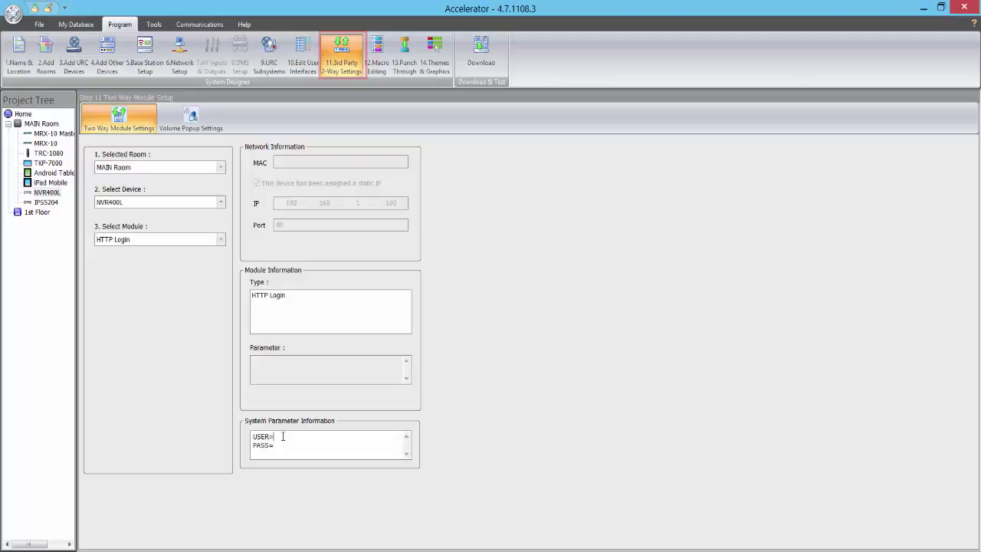
type("admin")
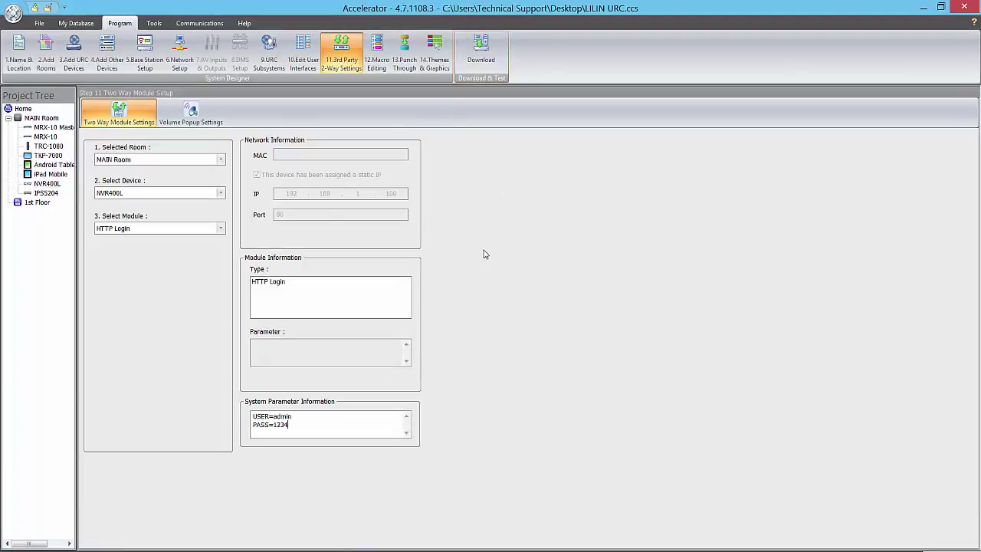
Save the project and download it directly to the MRX-10 Master and TKP-7000.
left_click(481, 50)
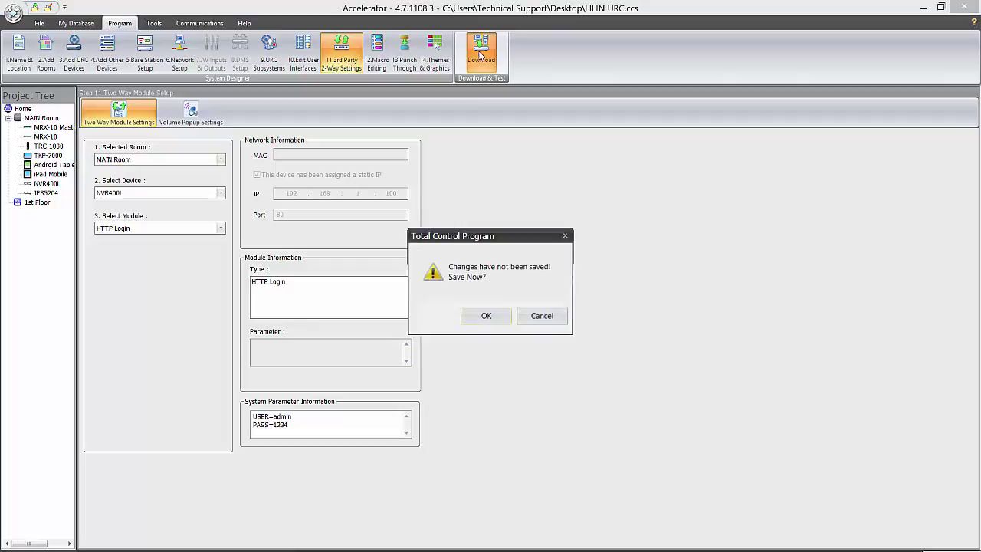
left_click(484, 315)
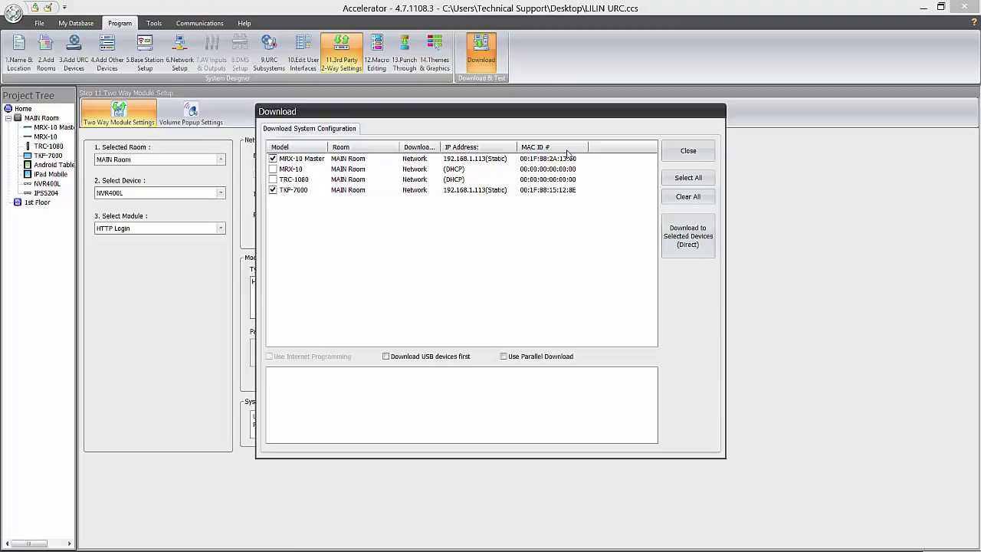
left_click(694, 245)
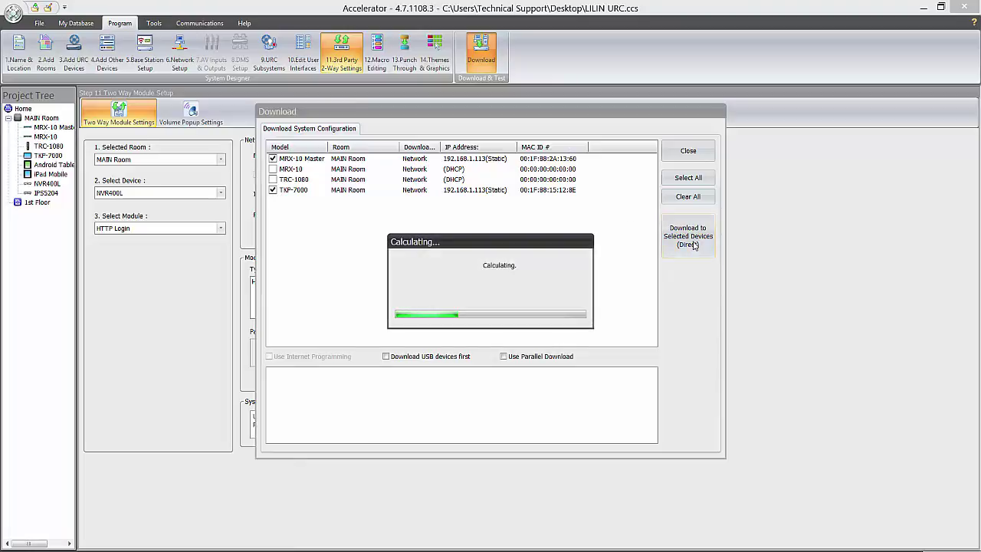